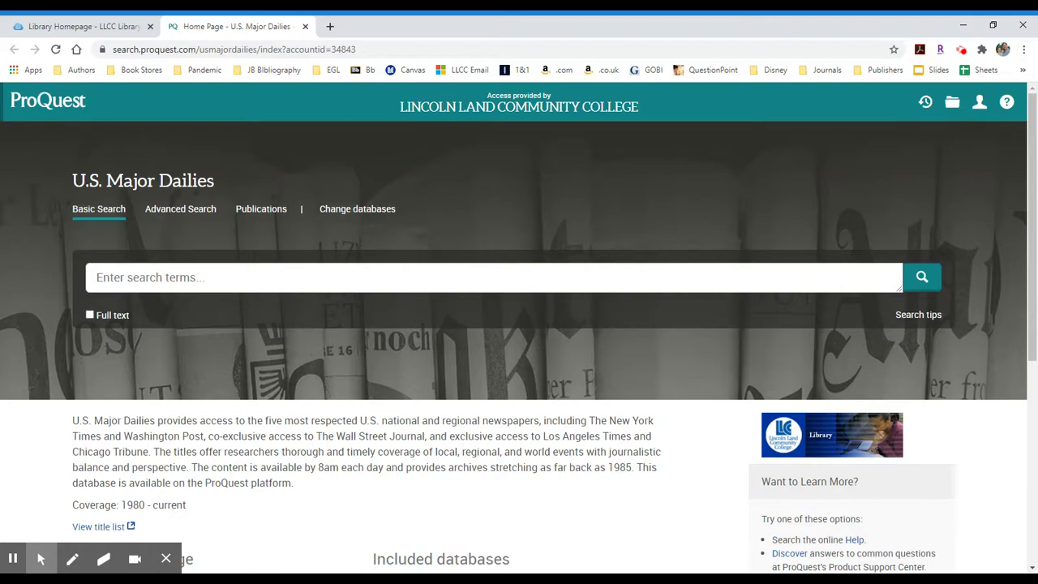
# - Scroll the home page down to the Subject coverage and Included databases sections
pyautogui.scroll(-3, 635, 438)
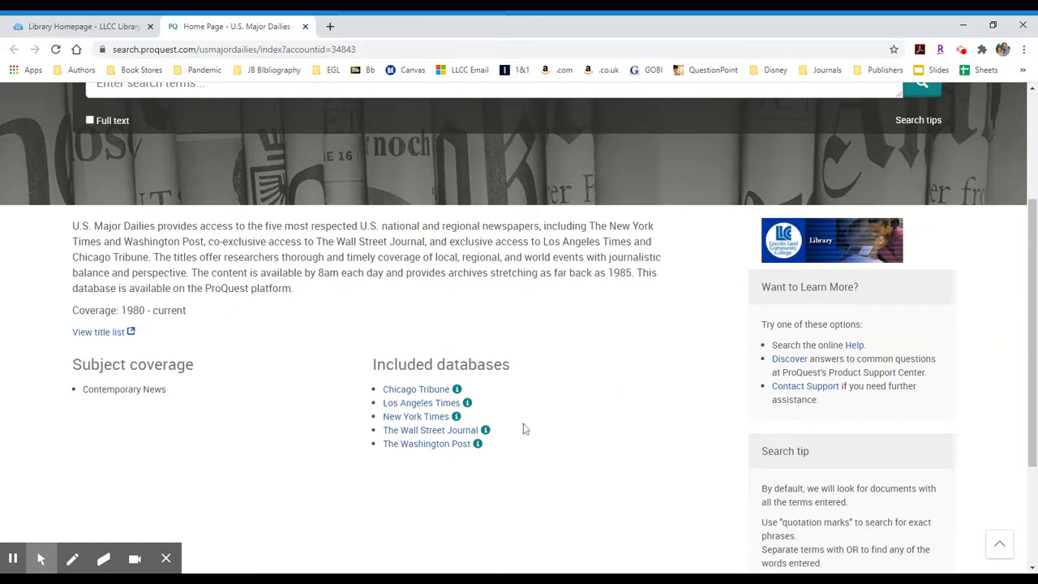
pyautogui.click(458, 391)
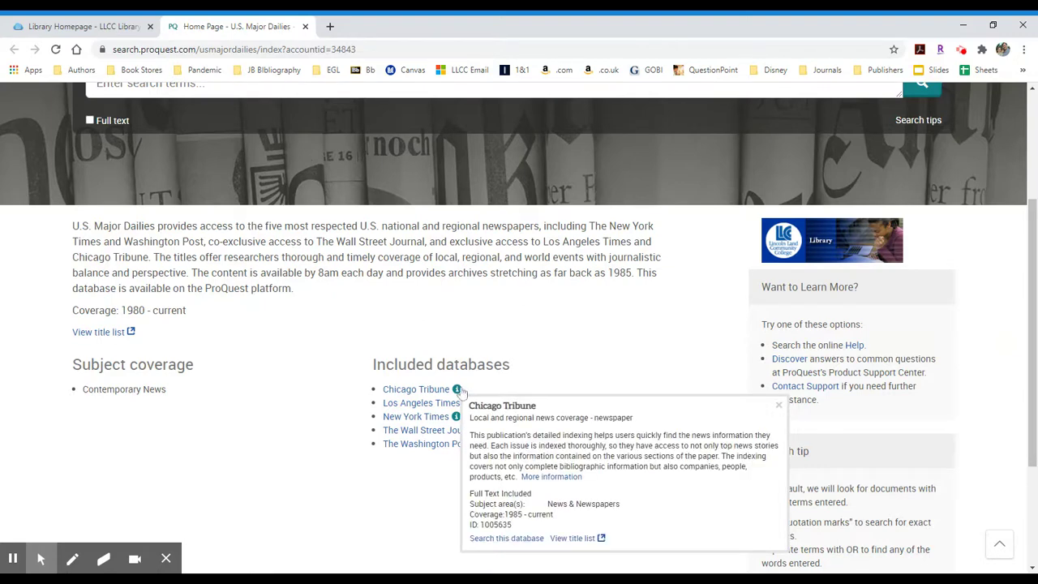
pyautogui.click(459, 391)
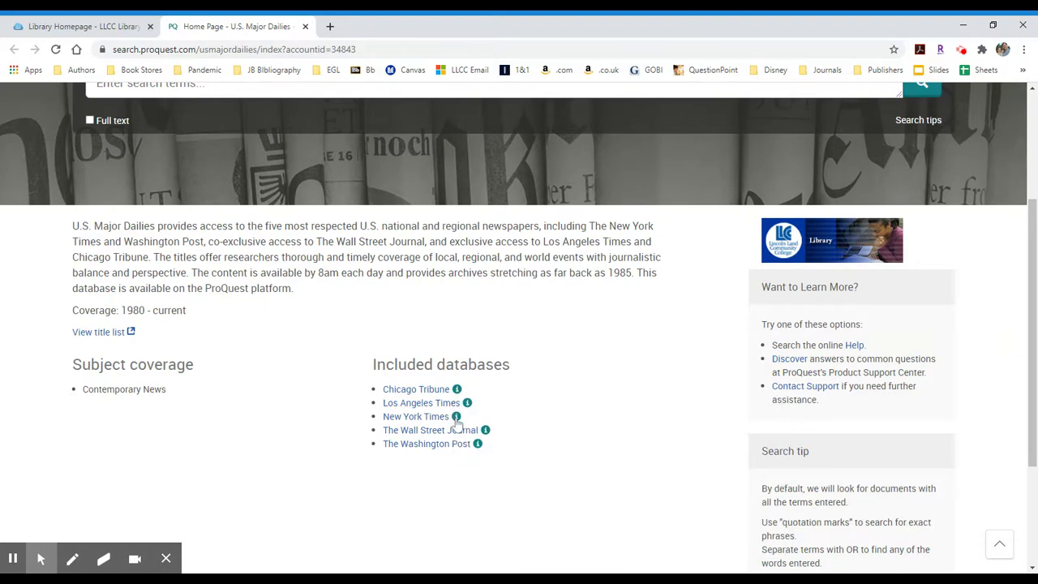
pyautogui.click(456, 418)
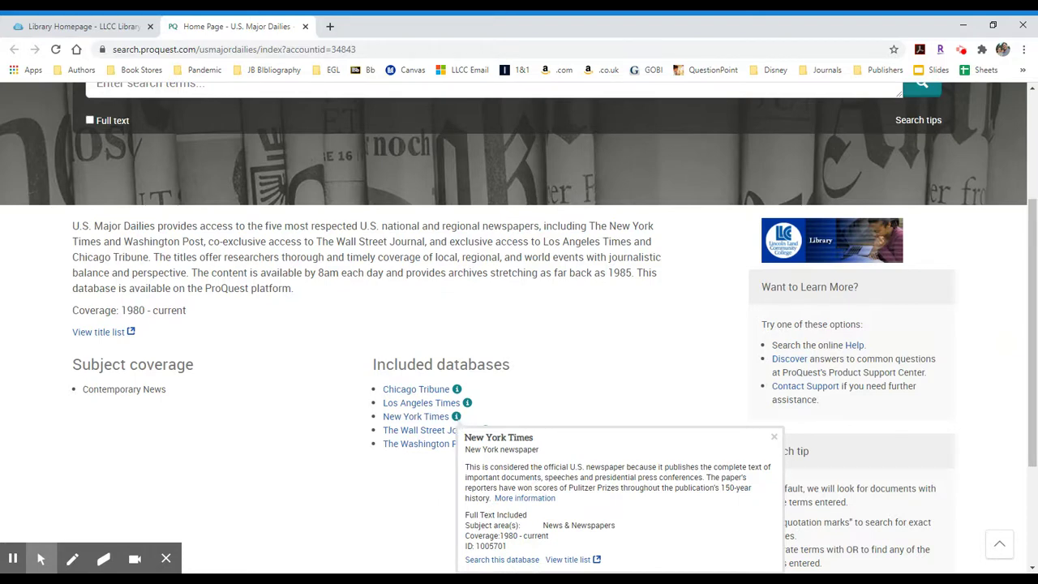
pyautogui.click(459, 406)
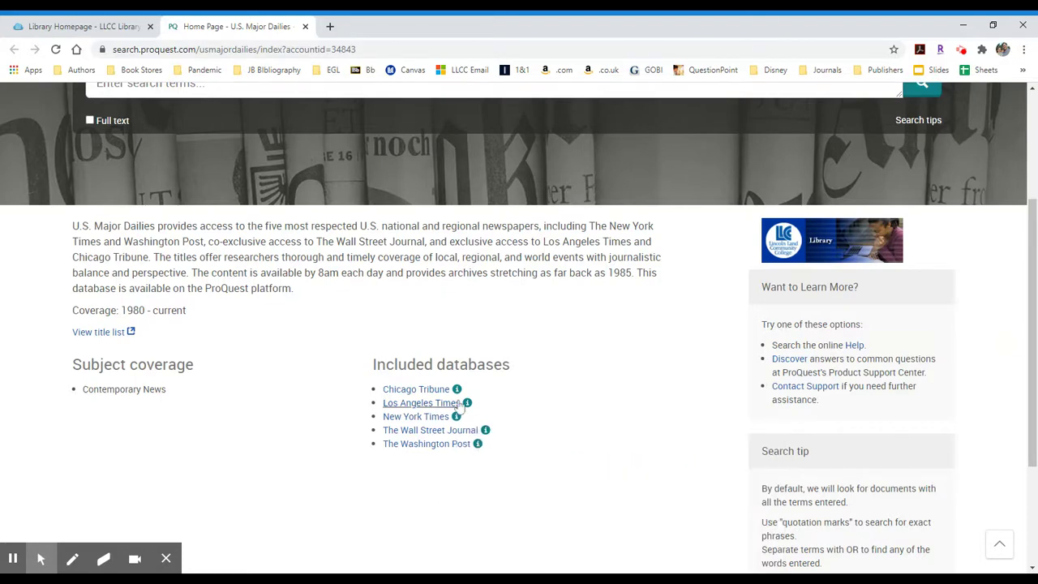
pyautogui.click(459, 393)
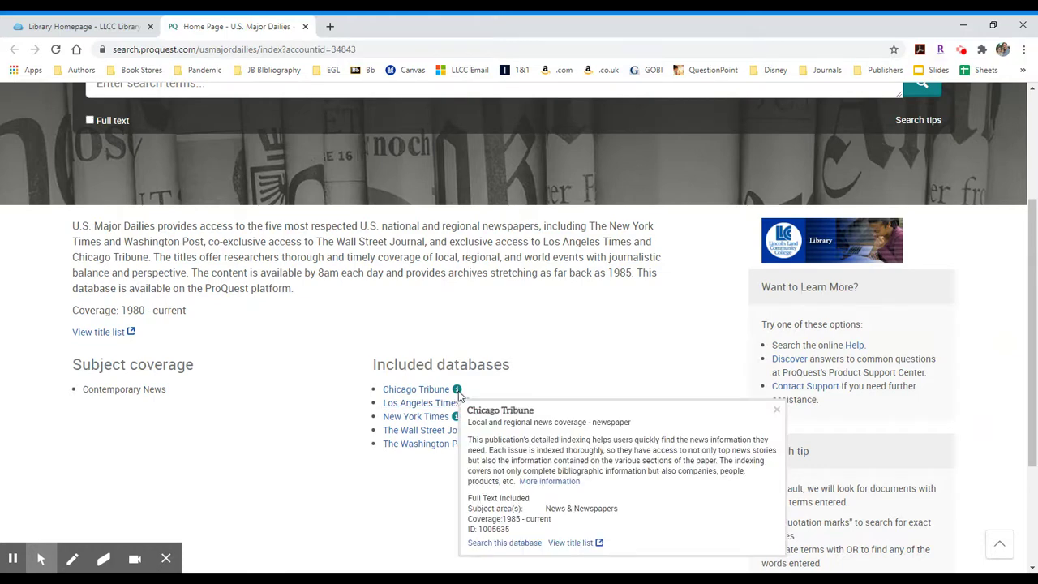
pyautogui.click(458, 393)
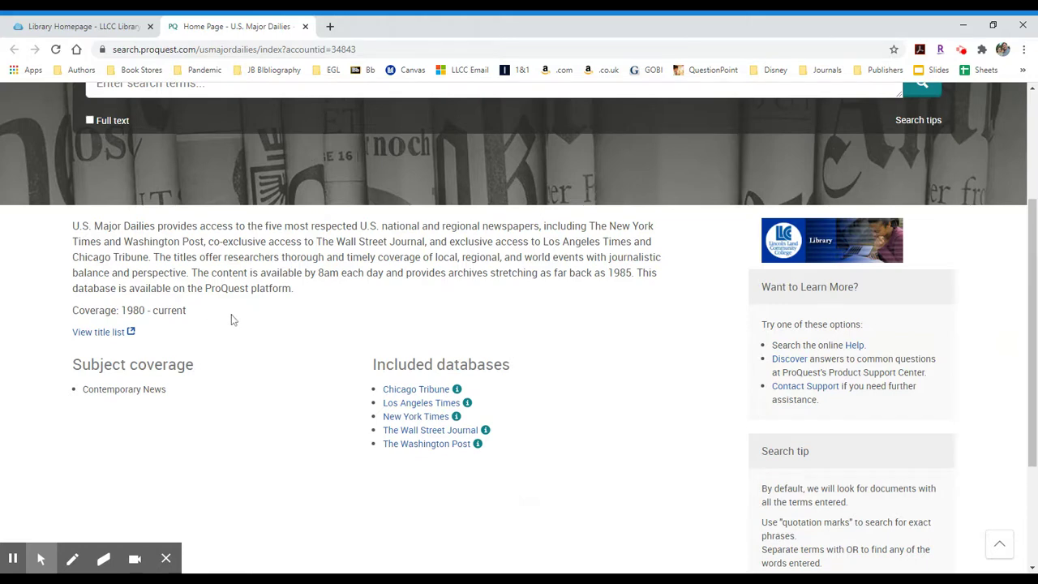
pyautogui.scroll(2, 231, 316)
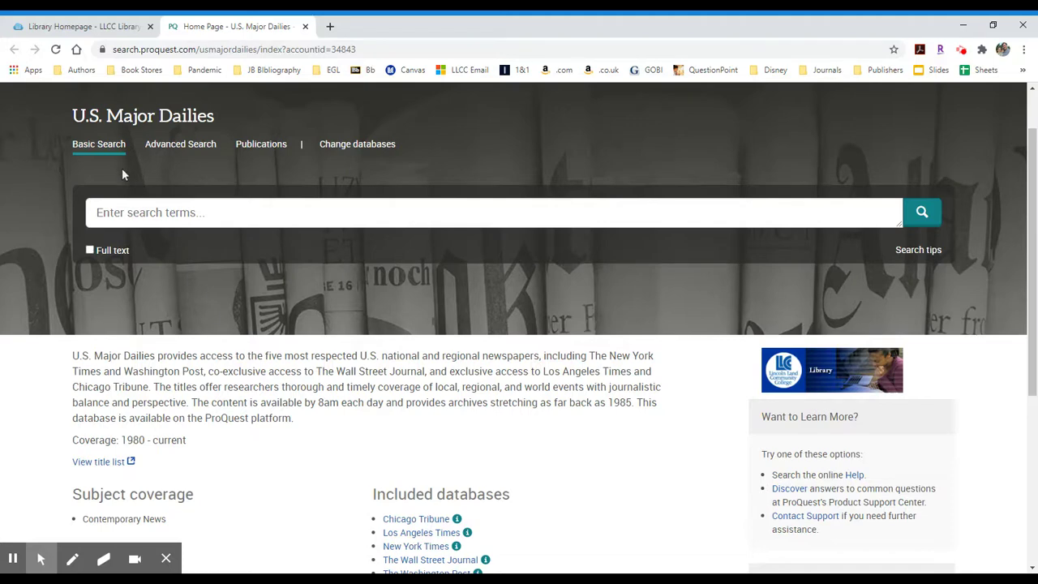
# - Open Advanced Search, then add a third search row and remove it again
pyautogui.click(178, 155)
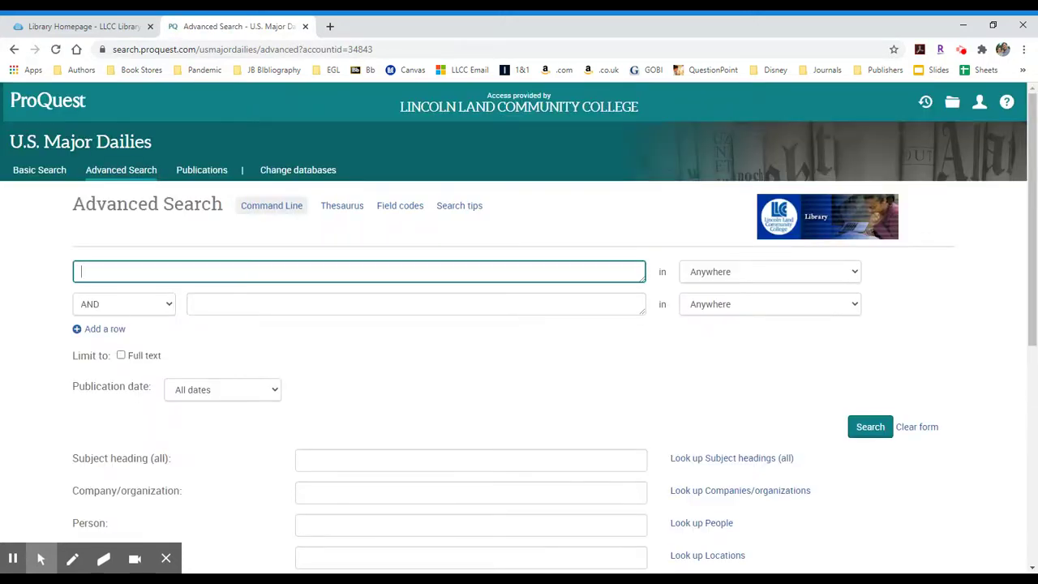
pyautogui.click(216, 307)
pyautogui.click(215, 275)
pyautogui.click(215, 302)
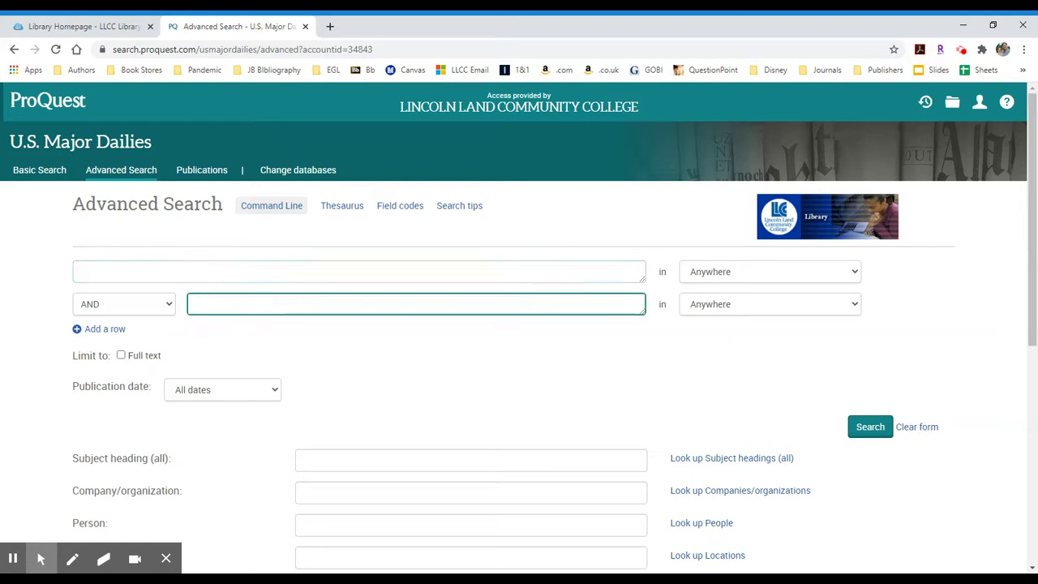
pyautogui.click(118, 330)
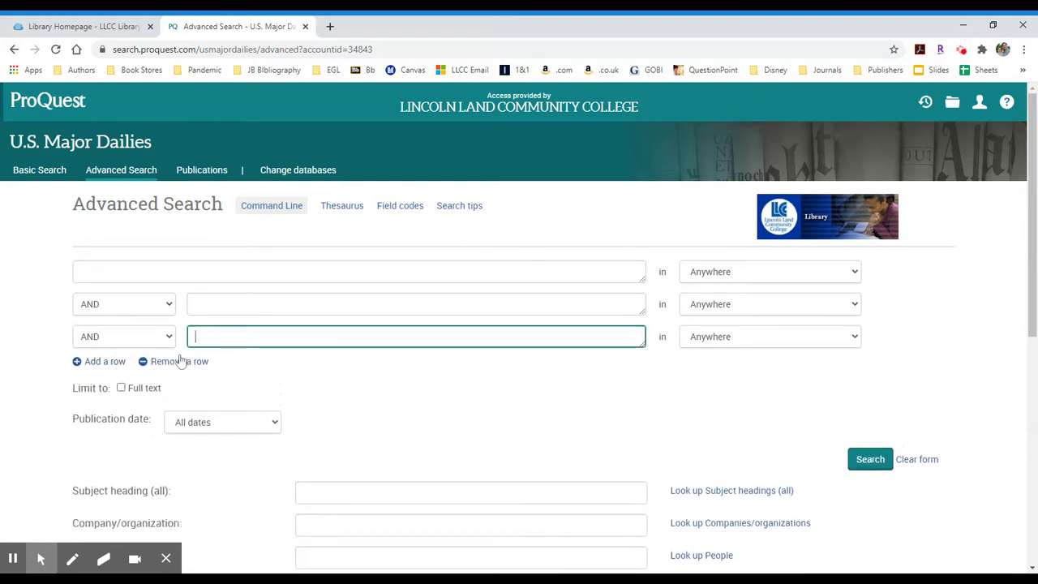
pyautogui.click(184, 363)
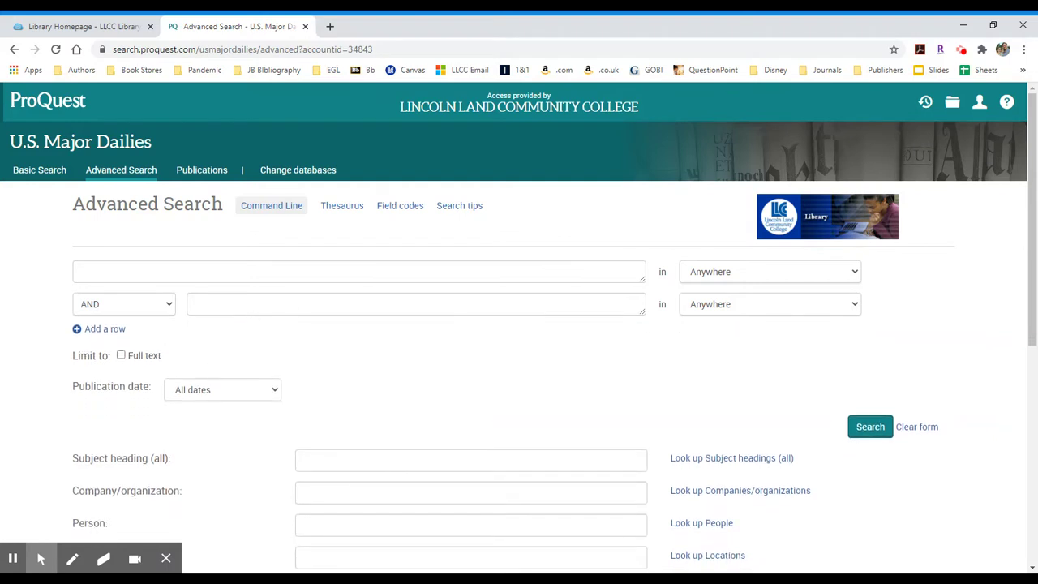
# - Switch the first row's search field to Author, then back to Anywhere
pyautogui.click(769, 275)
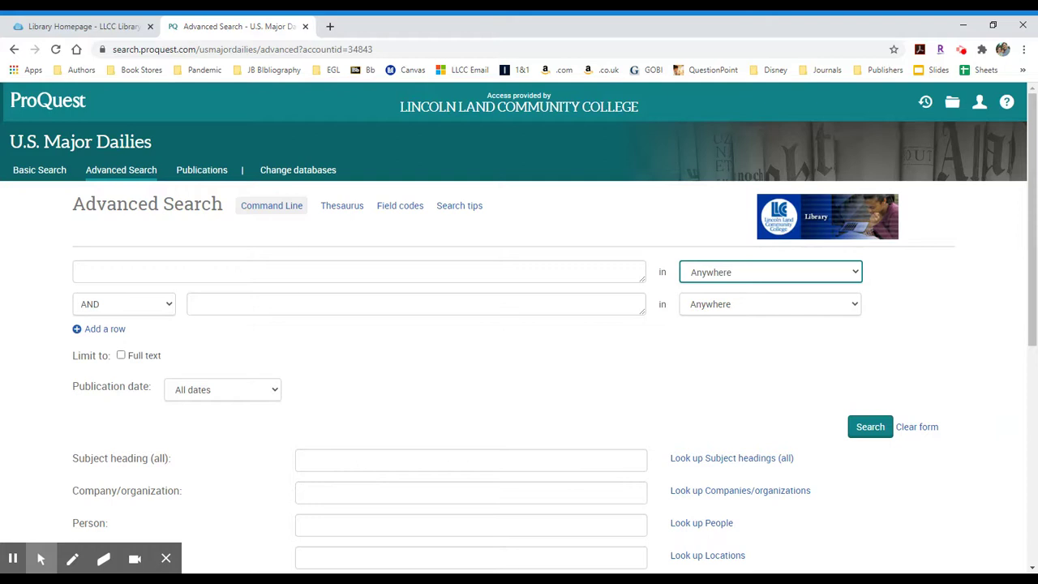
pyautogui.click(744, 347)
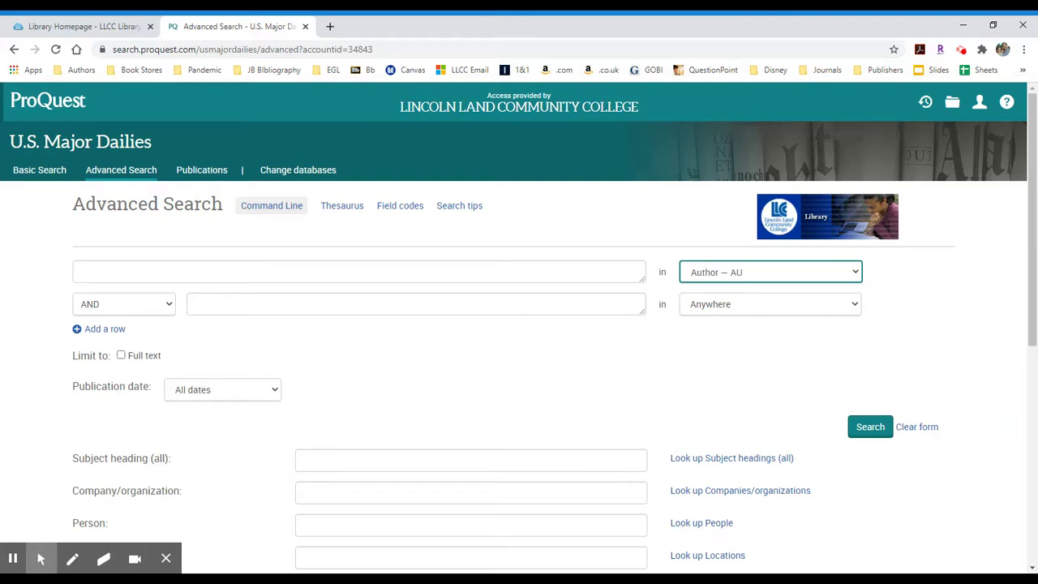
pyautogui.click(747, 307)
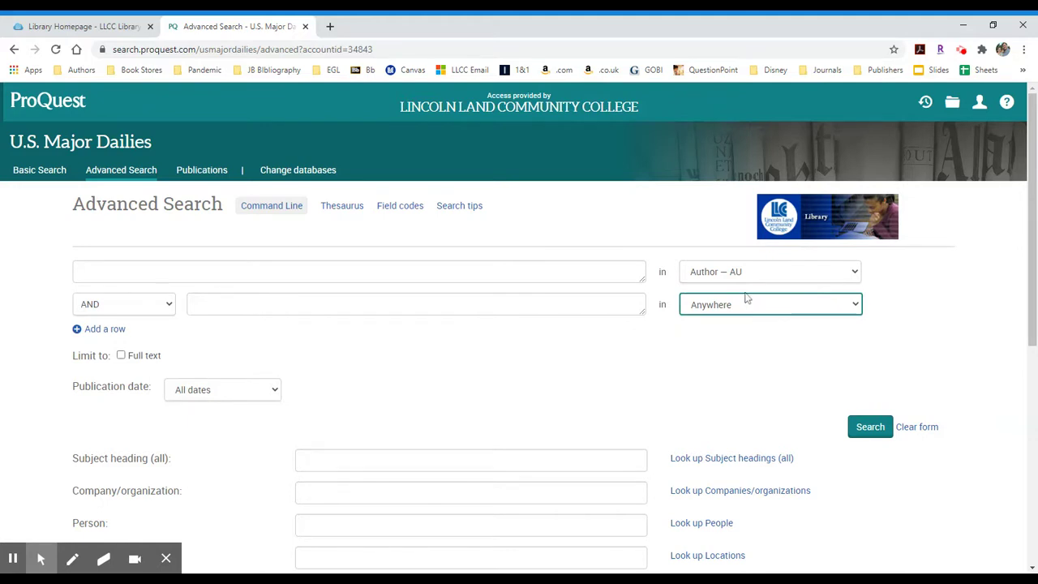
pyautogui.click(614, 400)
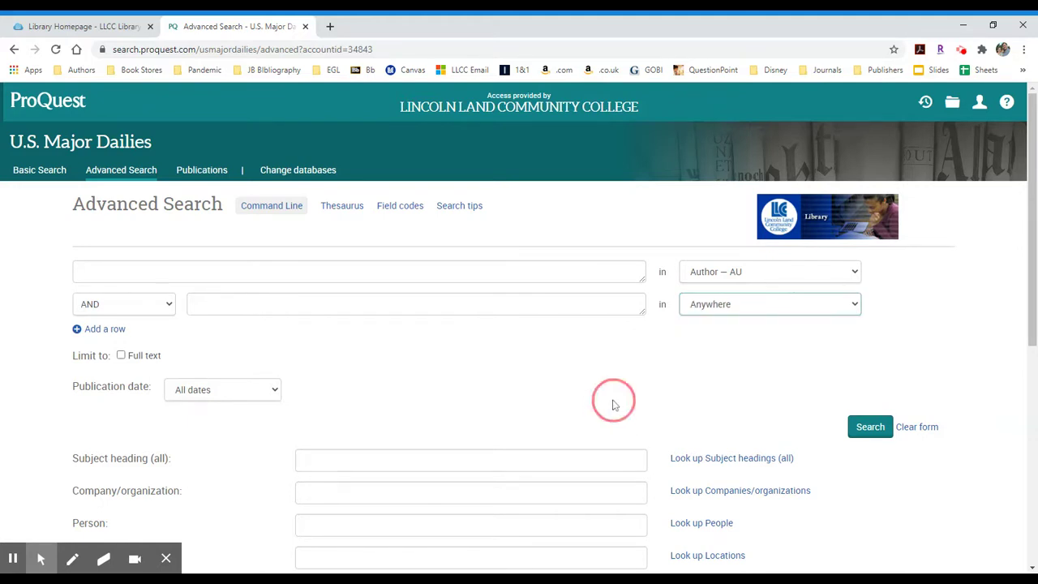
pyautogui.click(732, 290)
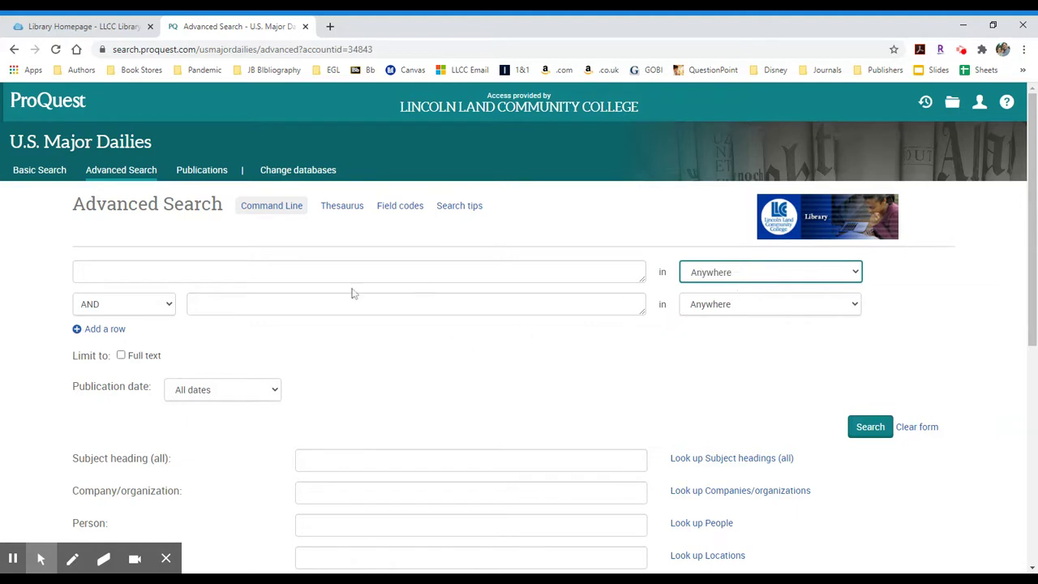
pyautogui.click(273, 392)
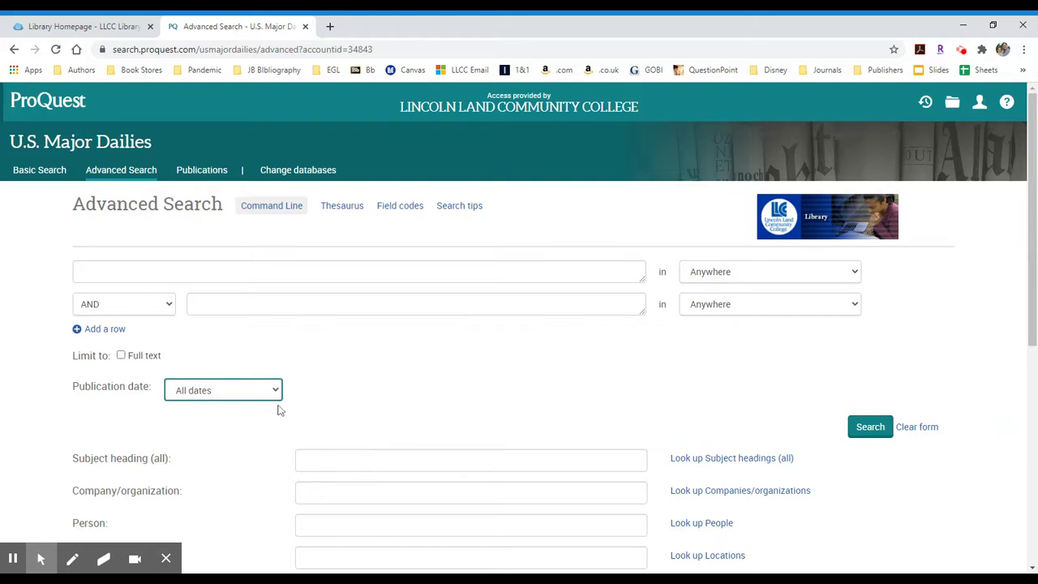
pyautogui.click(338, 431)
pyautogui.scroll(-2, 387, 346)
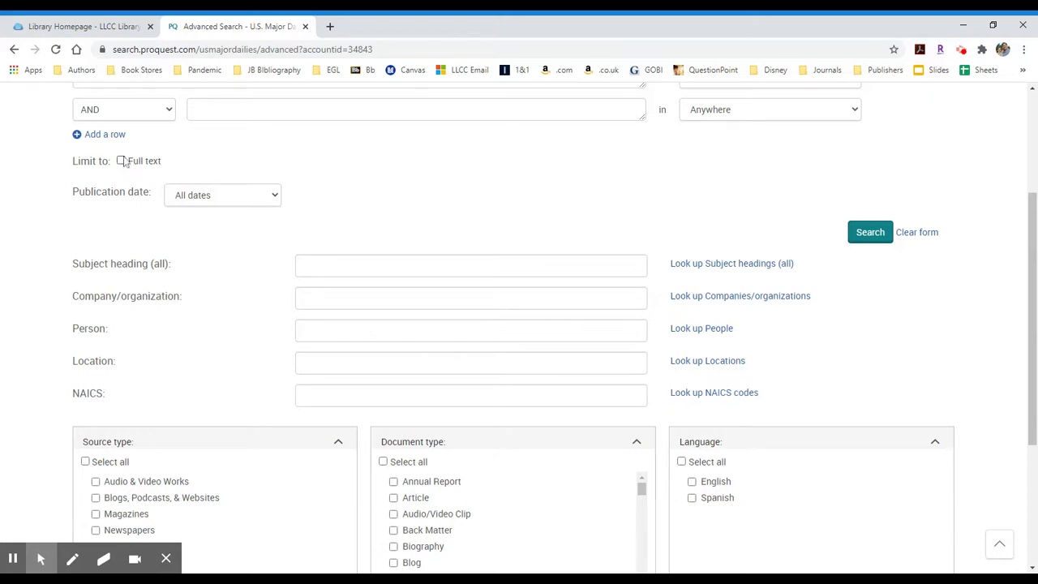
pyautogui.scroll(-2, 150, 271)
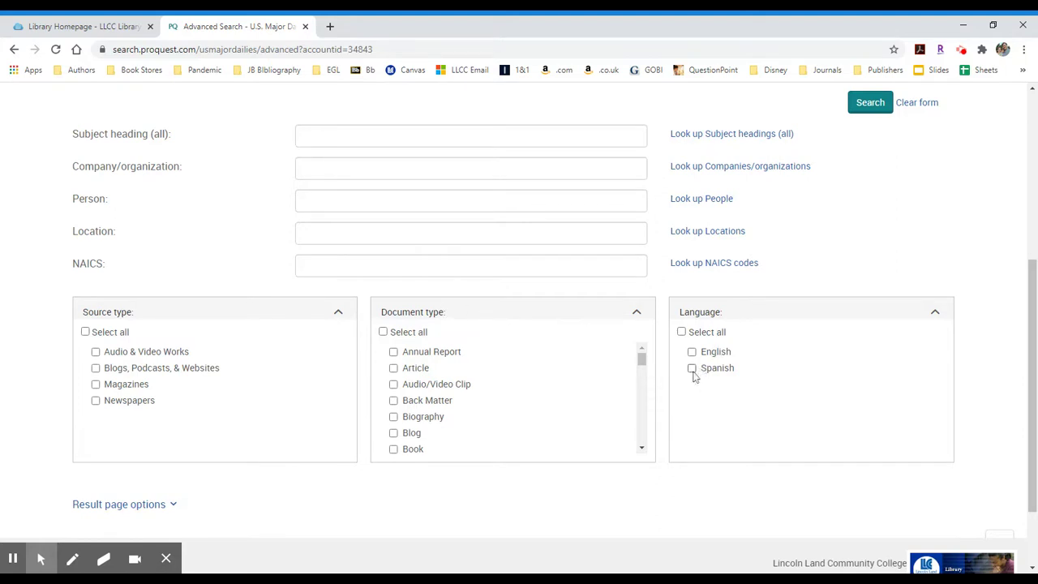
pyautogui.scroll(1, 144, 253)
pyautogui.scroll(4, 145, 252)
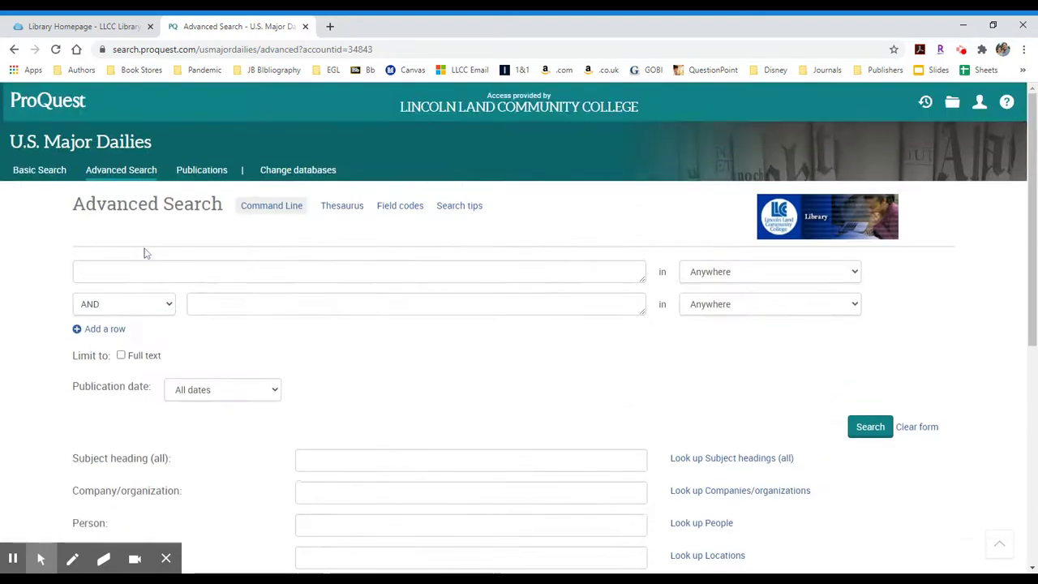
pyautogui.click(360, 272)
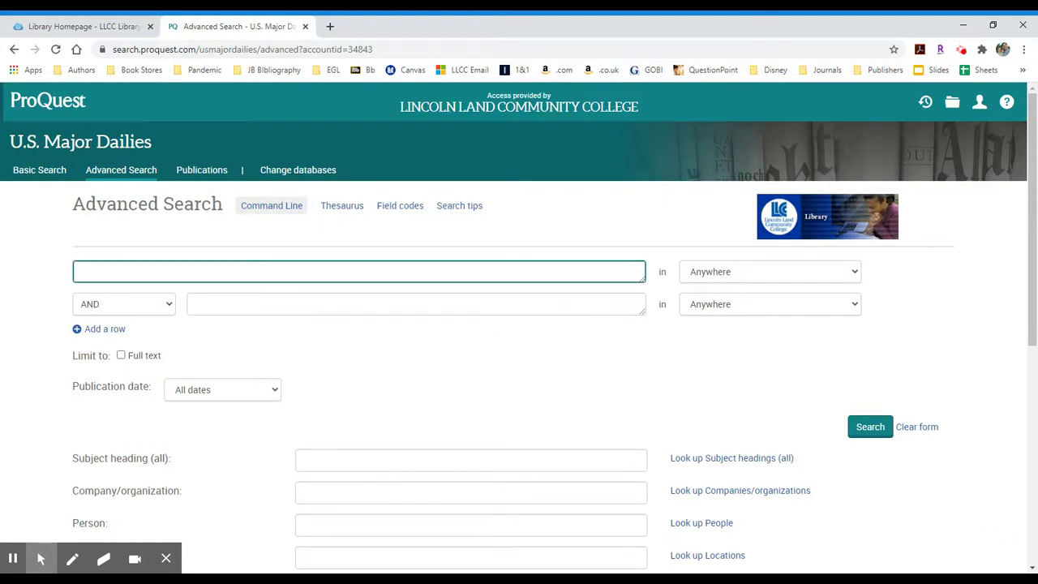
pyautogui.write('bird banding')
pyautogui.click(870, 428)
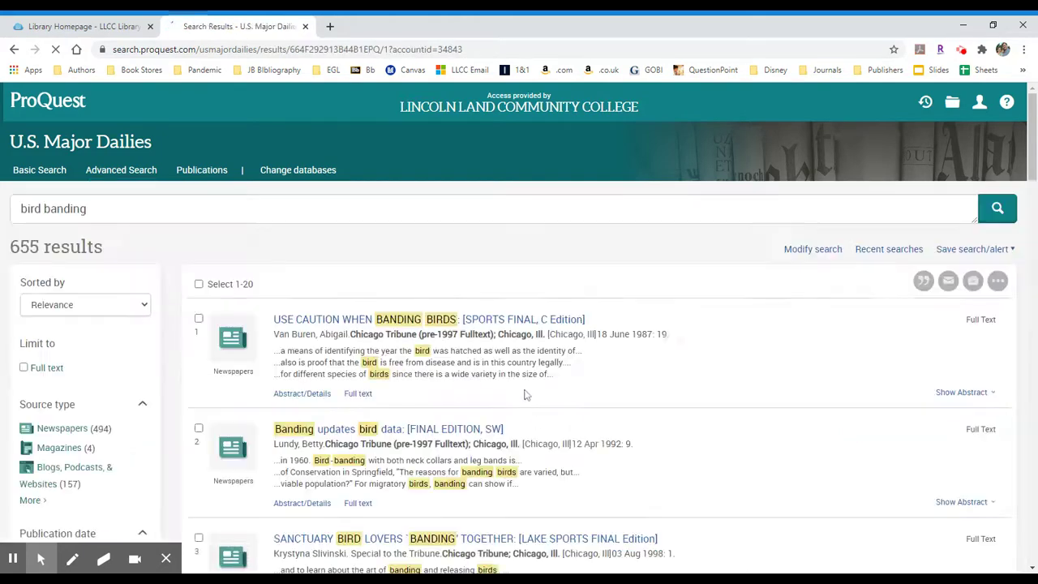
pyautogui.click(14, 247)
pyautogui.moveTo(15, 246); pyautogui.dragTo(87, 245)
pyautogui.click(105, 244)
pyautogui.click(45, 310)
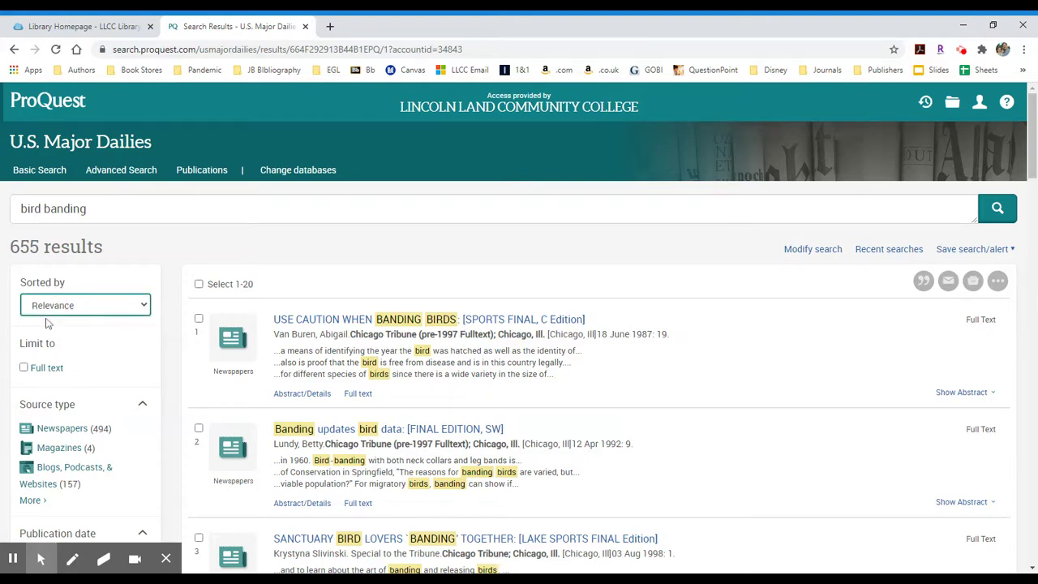
pyautogui.click(259, 249)
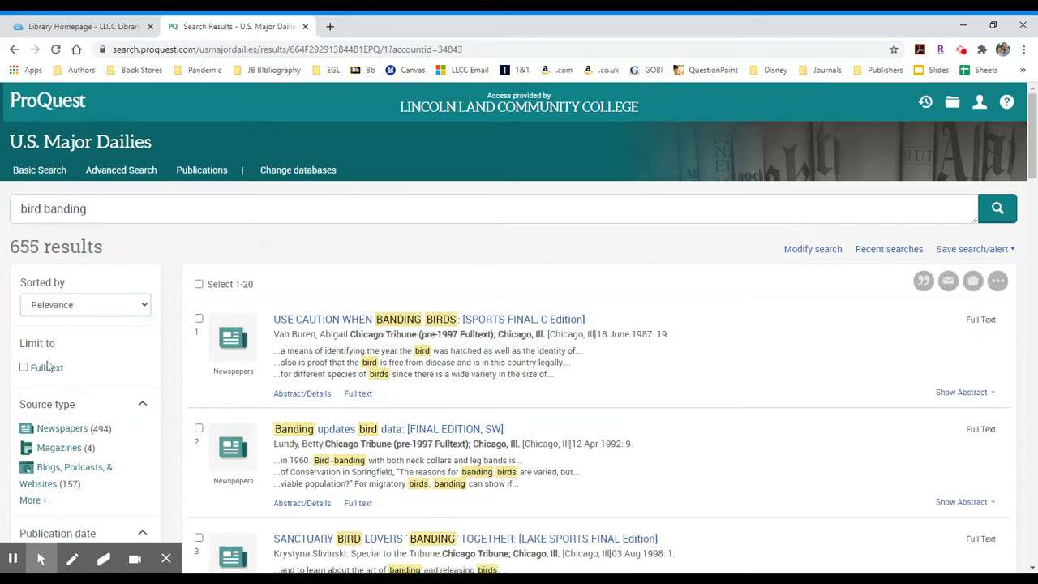
pyautogui.scroll(-3, 47, 365)
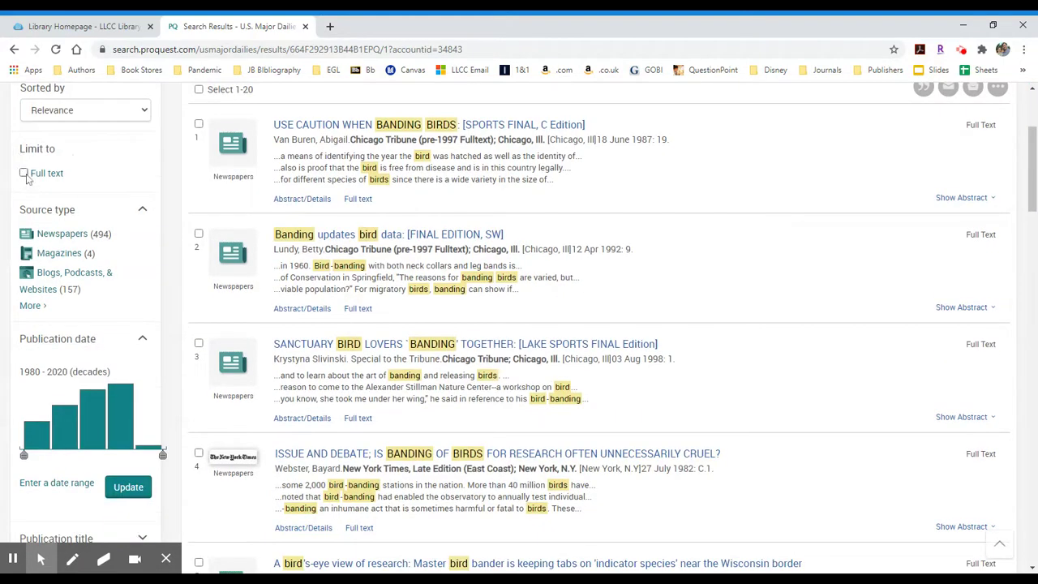
pyautogui.scroll(1, 27, 179)
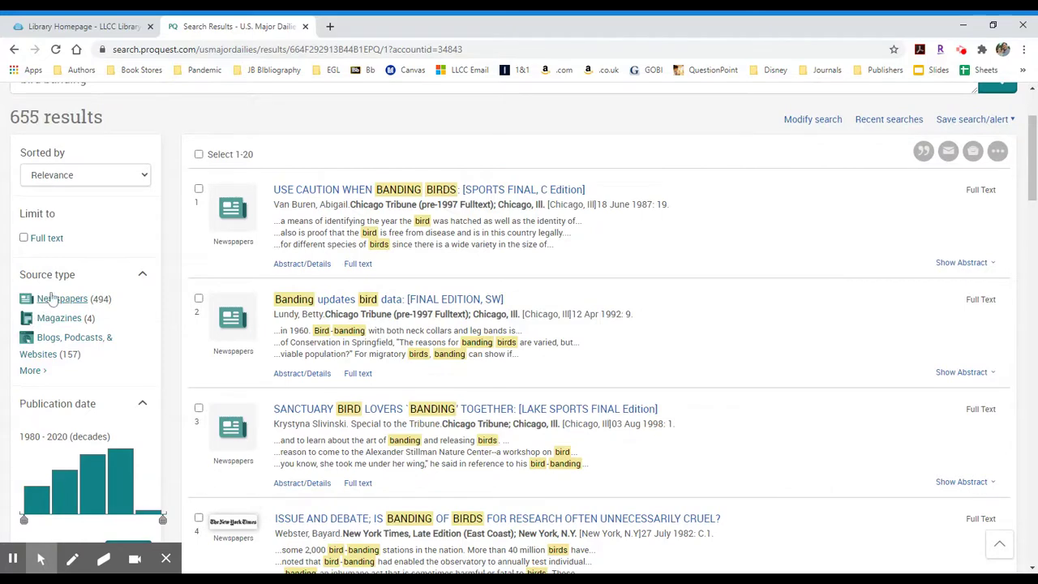
pyautogui.click(32, 373)
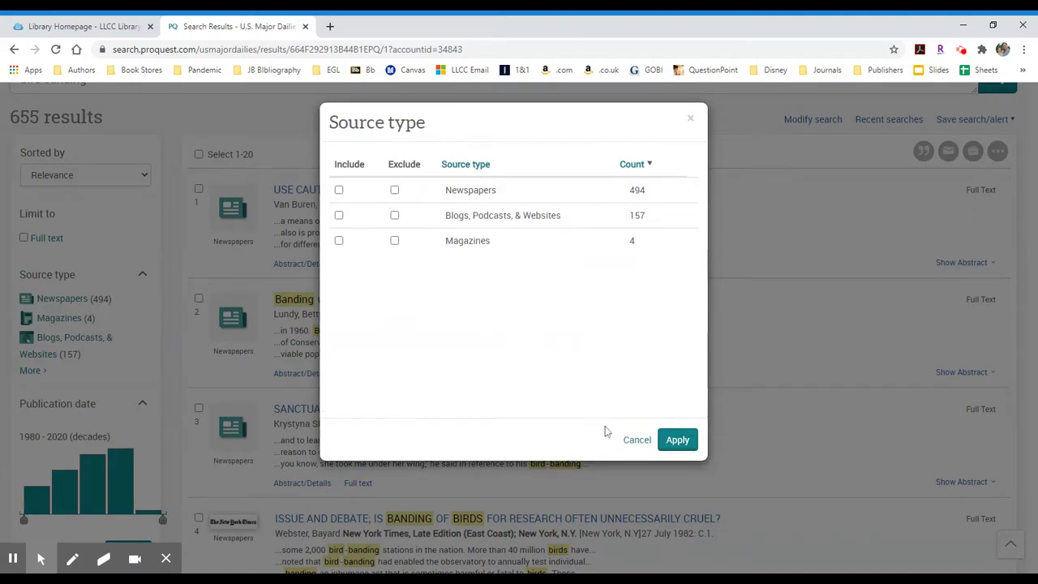
pyautogui.click(637, 439)
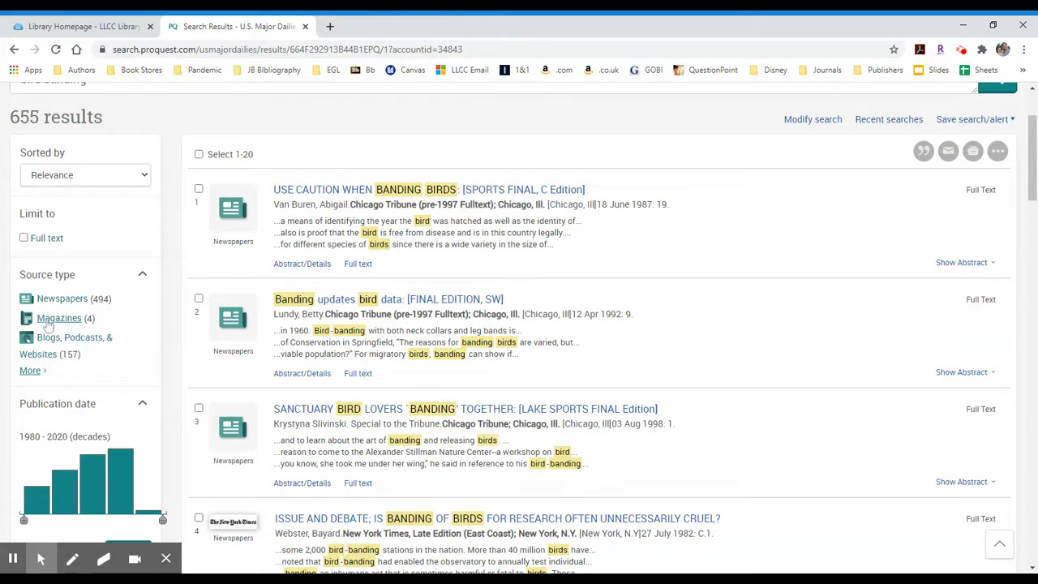
# - Limit publication dates to the 2010s, narrowing the bird banding results to 226
pyautogui.scroll(-2, 58, 325)
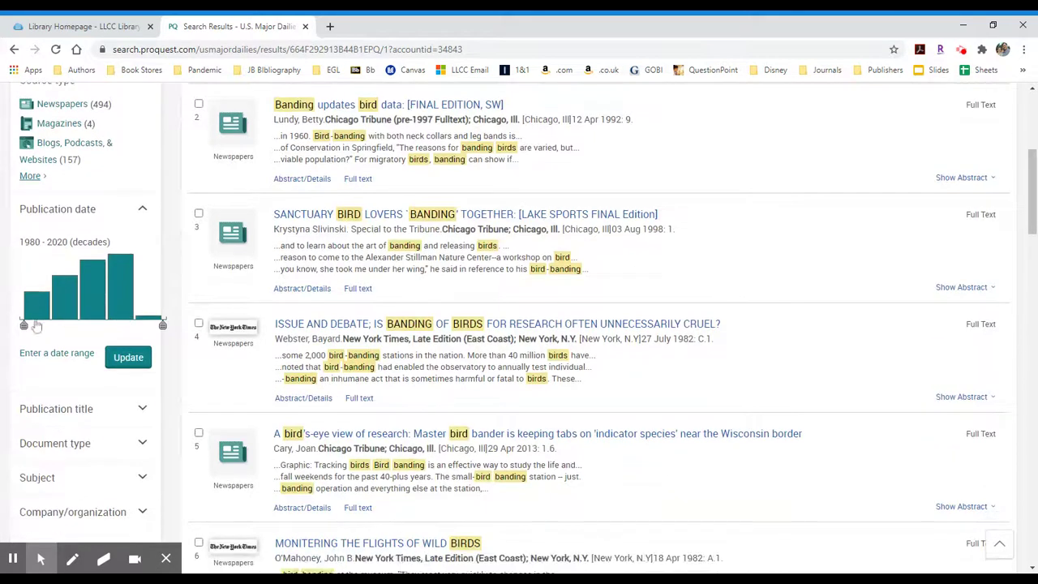
pyautogui.moveTo(24, 334)
pyautogui.moveTo(25, 334); pyautogui.dragTo(106, 329)
pyautogui.click(132, 365)
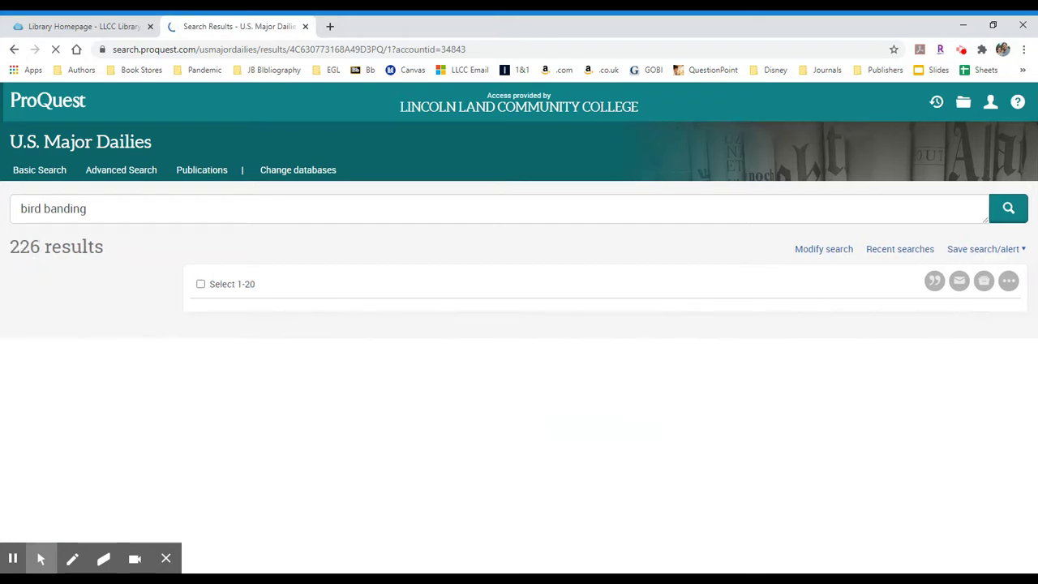
pyautogui.tripleClick(113, 252)
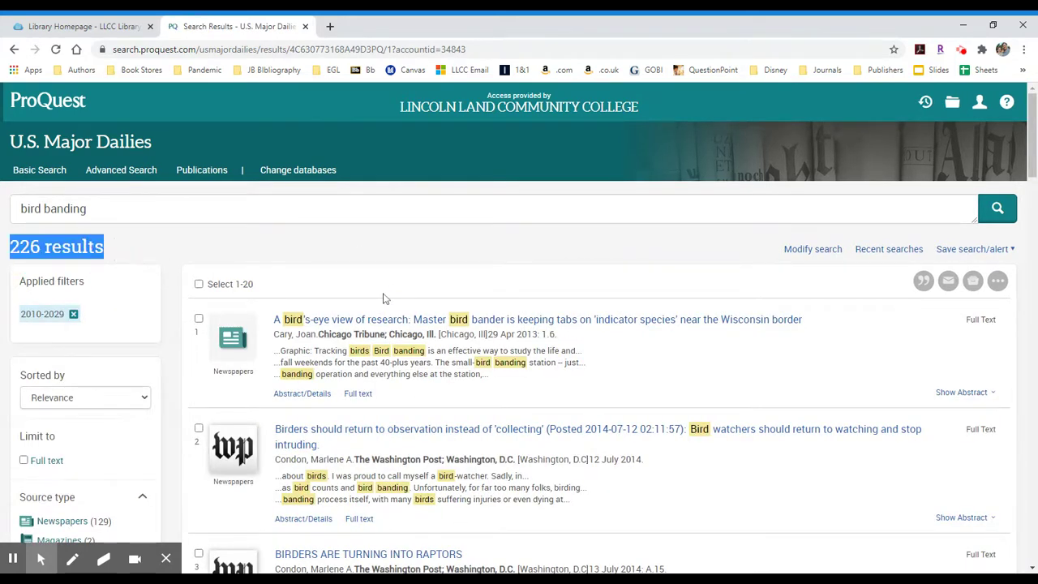
pyautogui.scroll(-1, 385, 299)
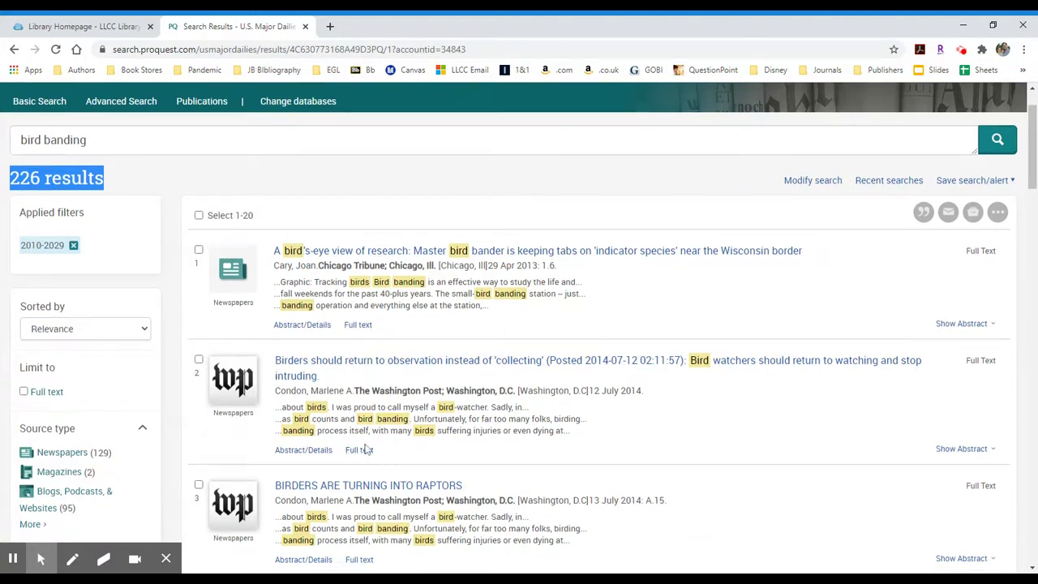
pyautogui.scroll(-3, 357, 459)
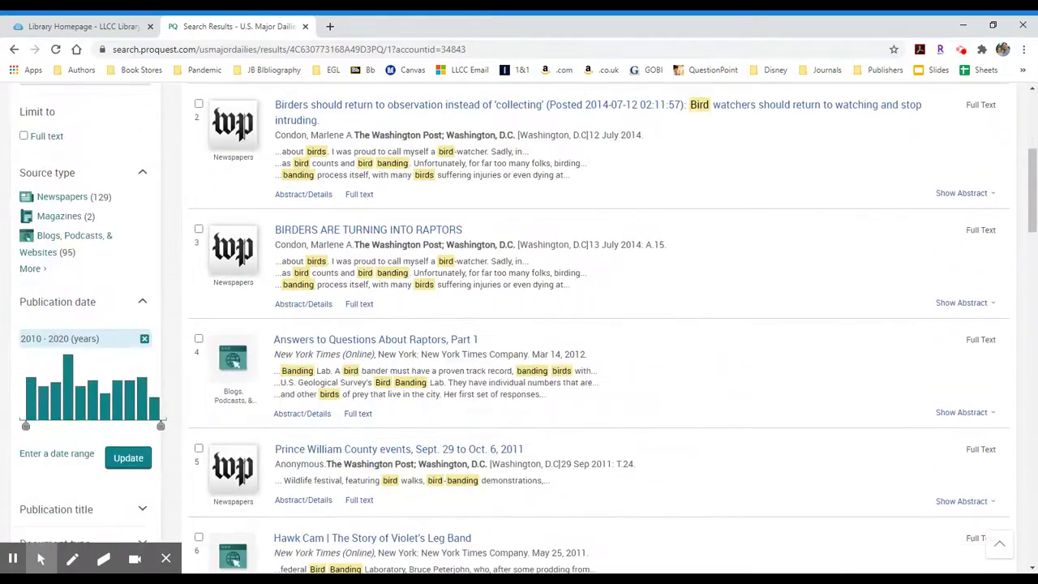
# - Open result 3's full text, 'Birders Are Turning Into Raptors', and read through the article
pyautogui.click(359, 305)
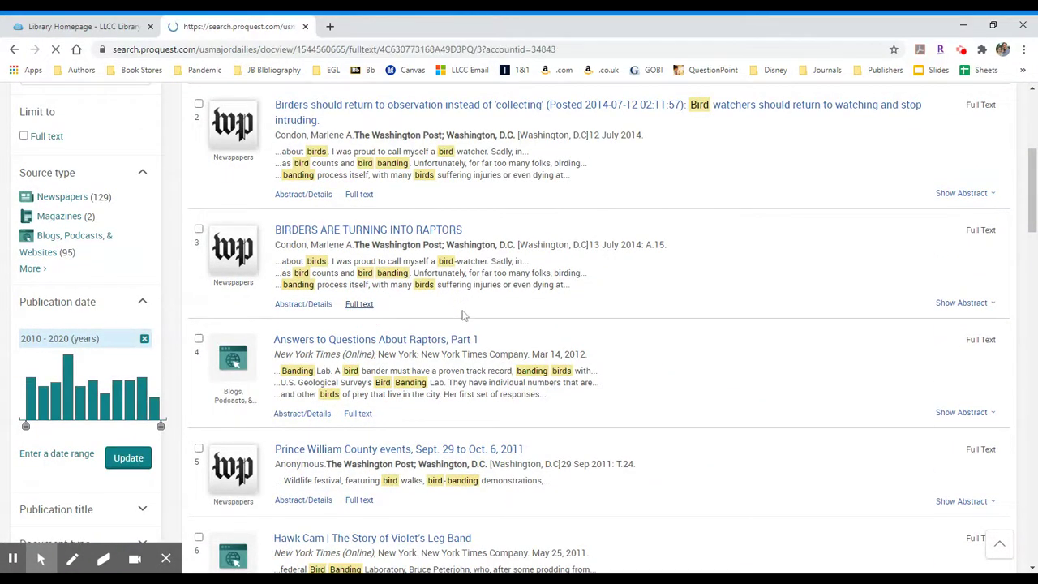
pyautogui.scroll(-3, 255, 304)
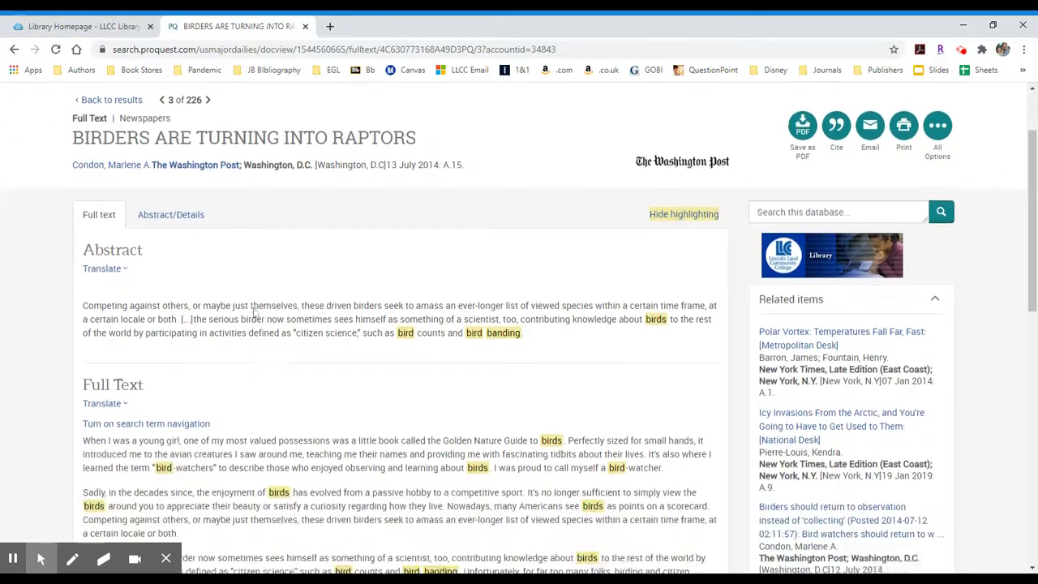
pyautogui.scroll(-5, 160, 295)
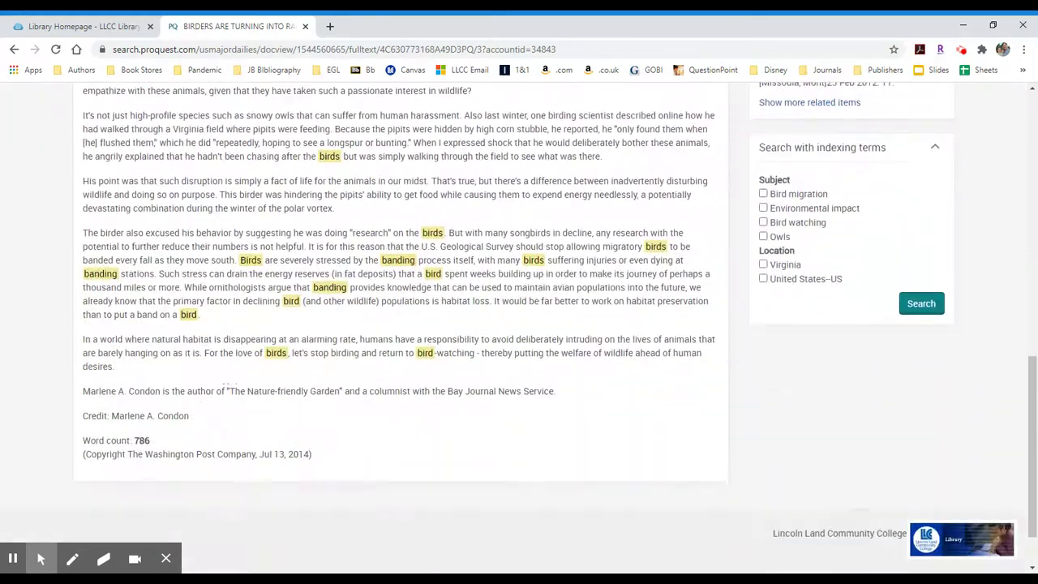
pyautogui.scroll(9, 202, 336)
pyautogui.scroll(-9, 202, 336)
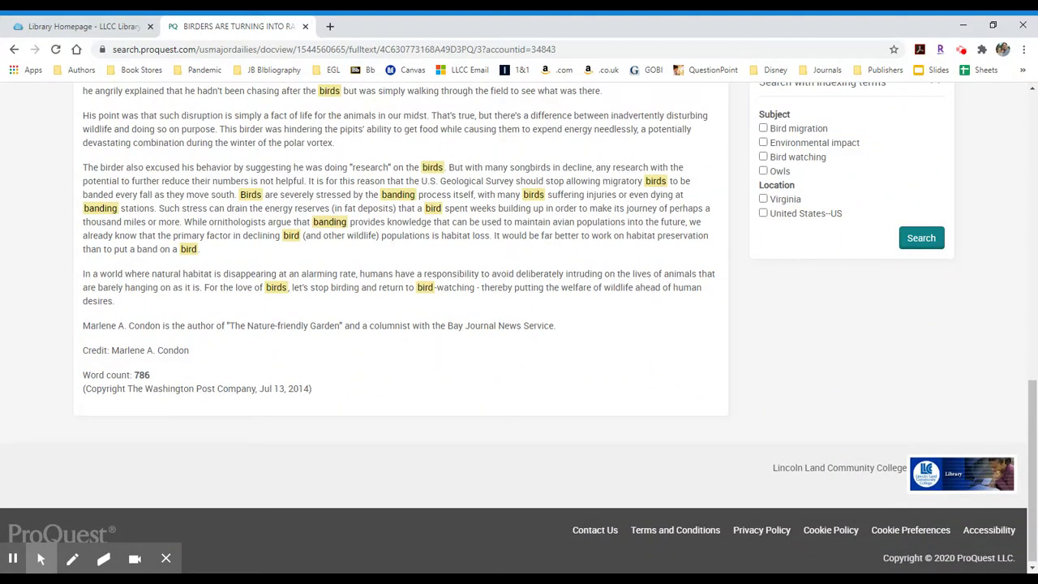
pyautogui.scroll(9, 365, 302)
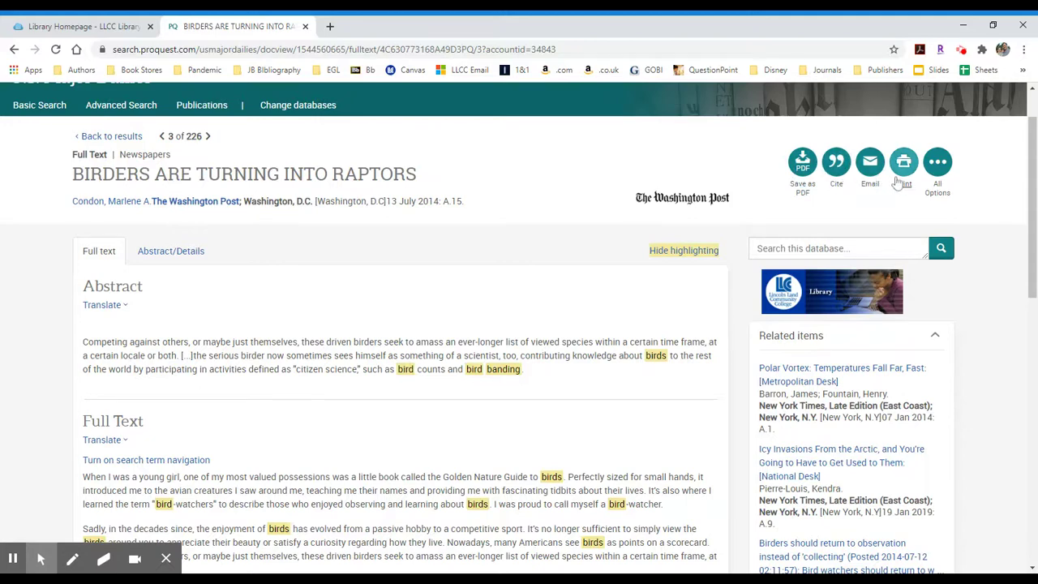
pyautogui.click(836, 180)
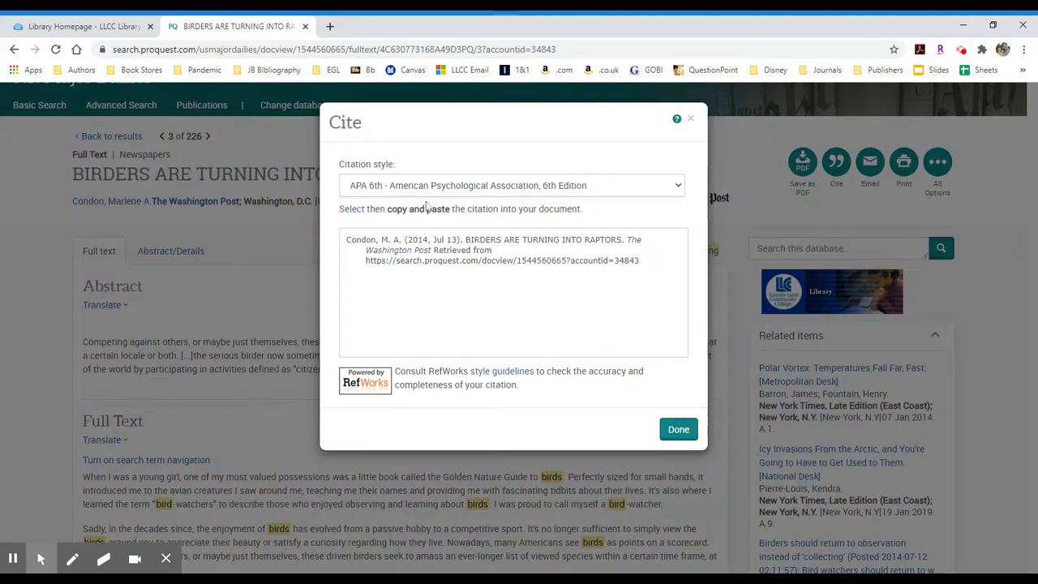
pyautogui.click(424, 186)
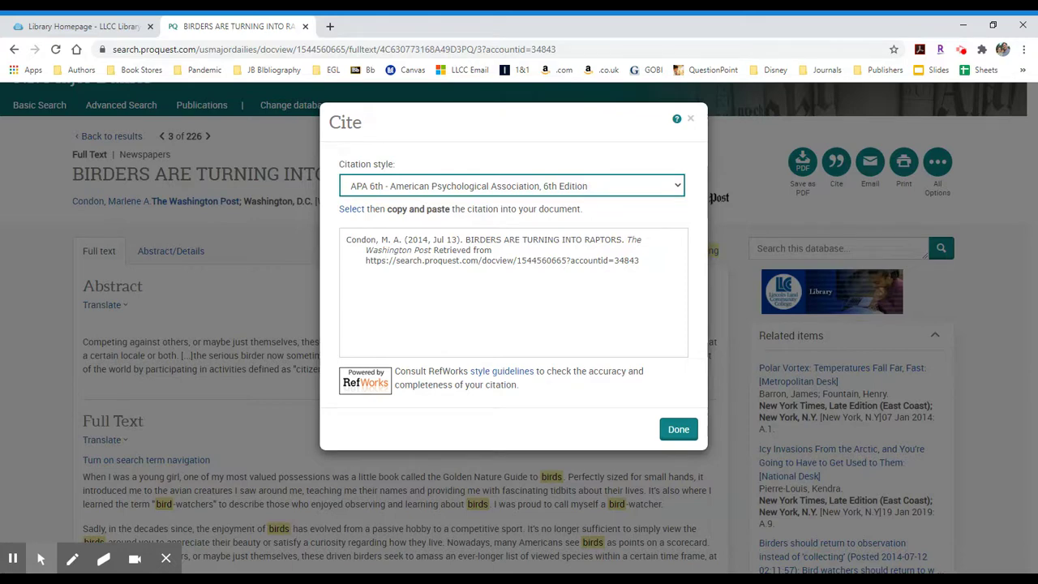
pyautogui.click(593, 211)
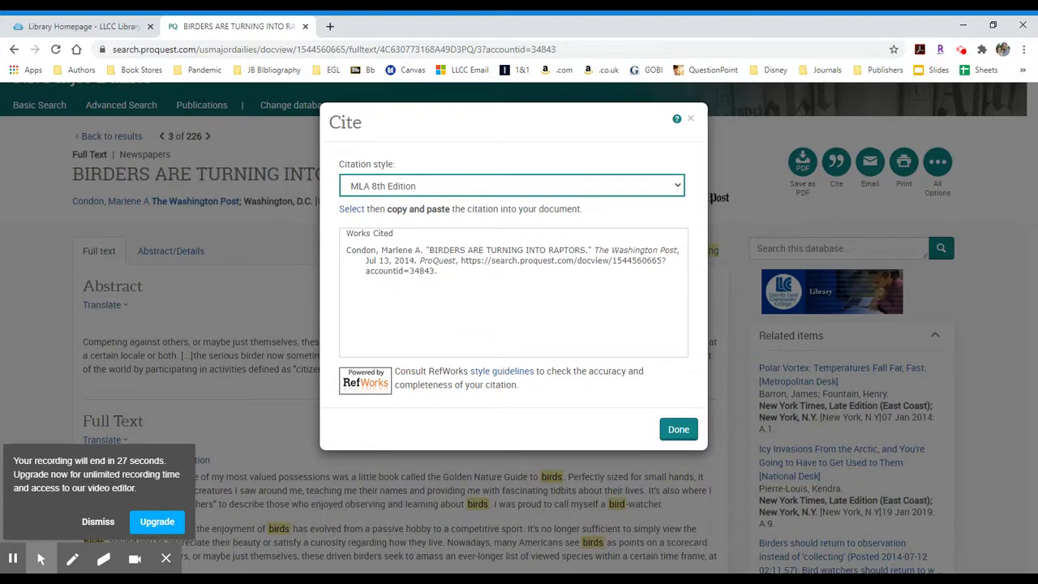
pyautogui.moveTo(428, 249); pyautogui.dragTo(583, 249)
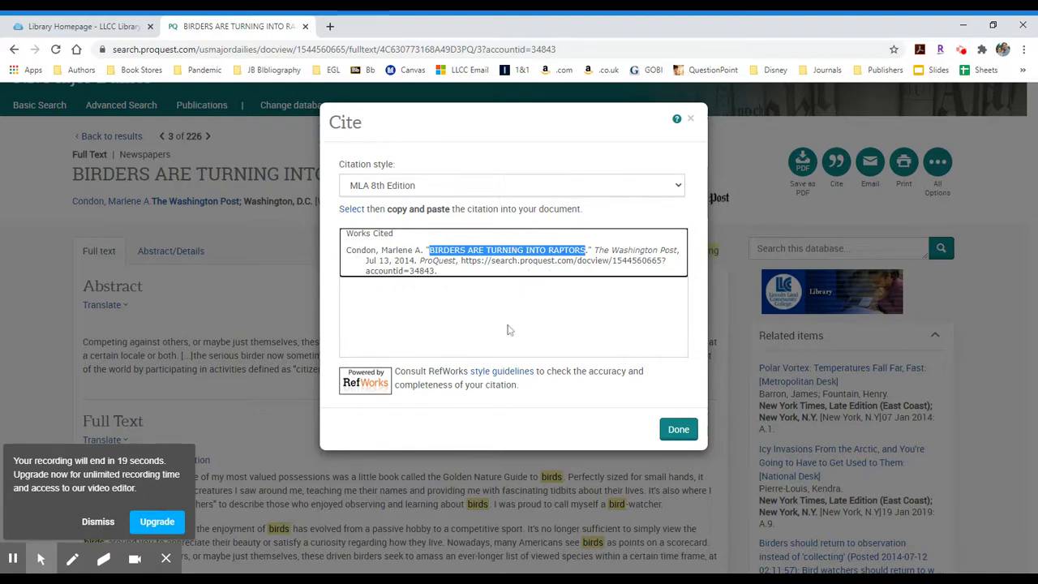
pyautogui.click(690, 119)
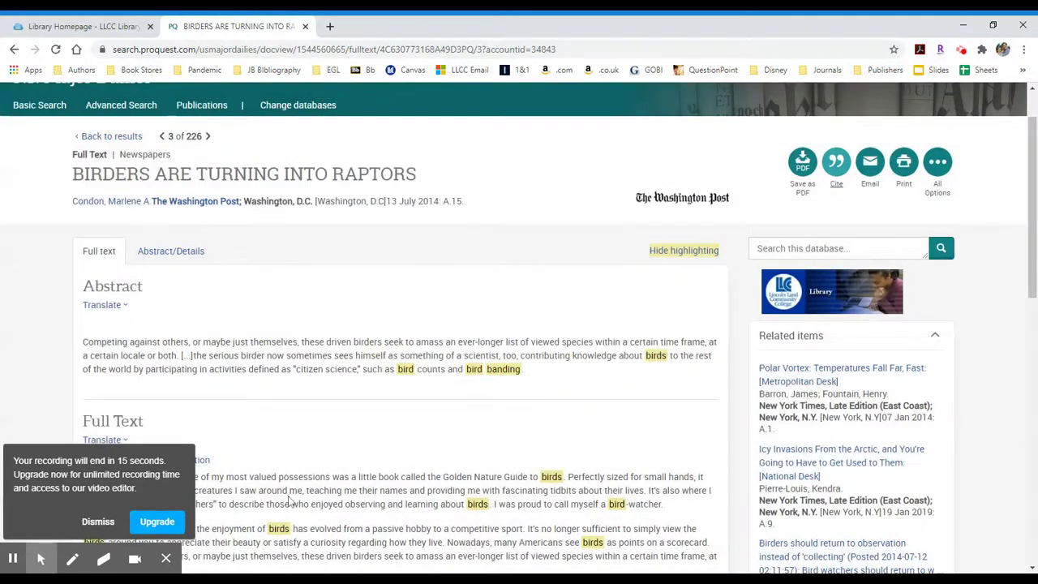
pyautogui.scroll(1, 172, 340)
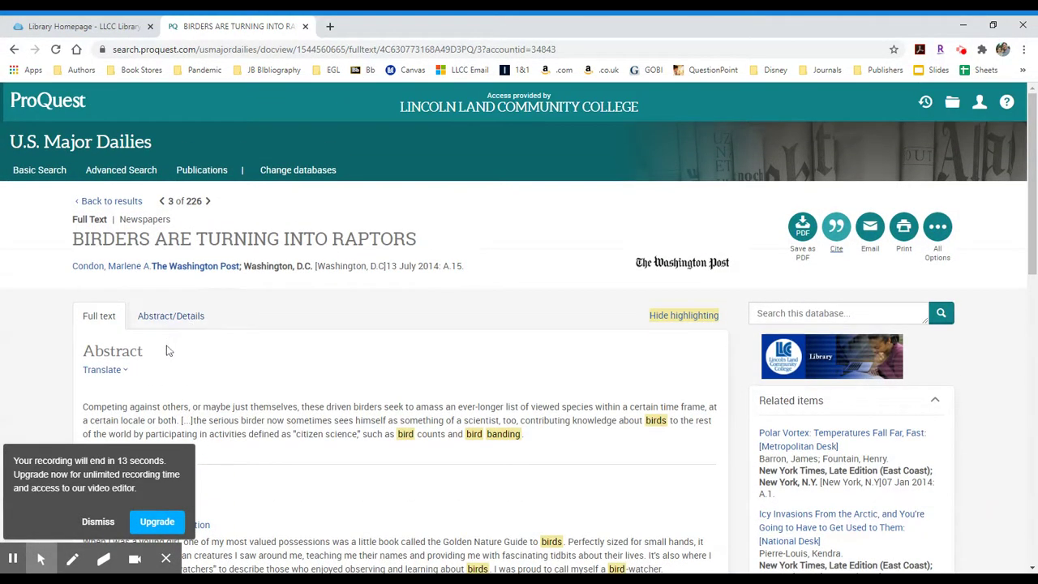